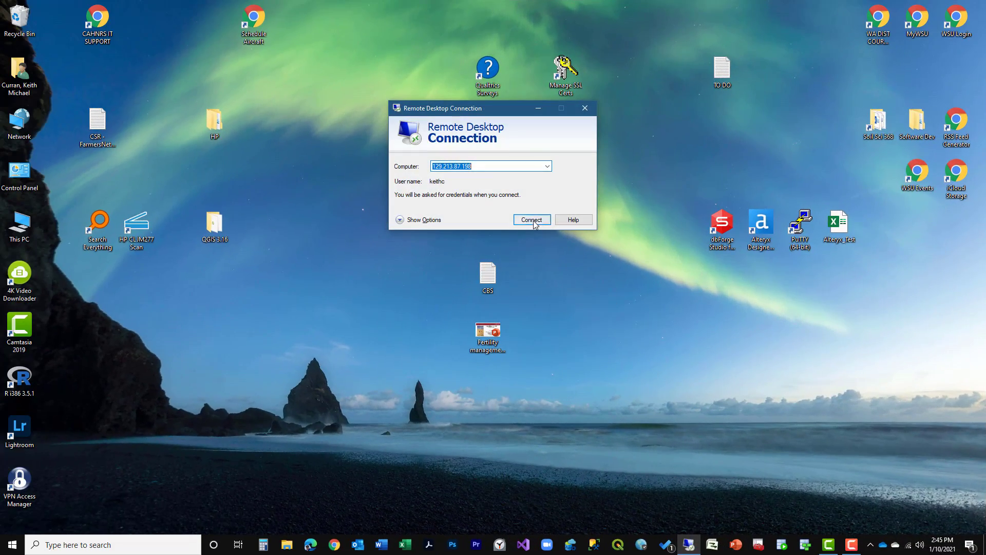
# - Connect to the remote server and sign in with the user's username and password
pyautogui.click(532, 220)
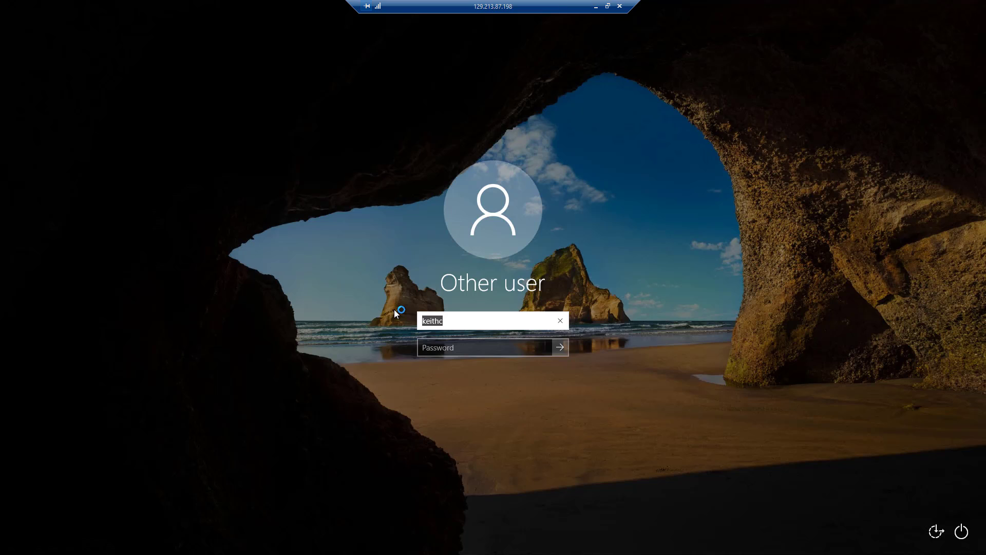
pyautogui.write('Francisc')
pyautogui.write('co')
pyautogui.press('Tab')
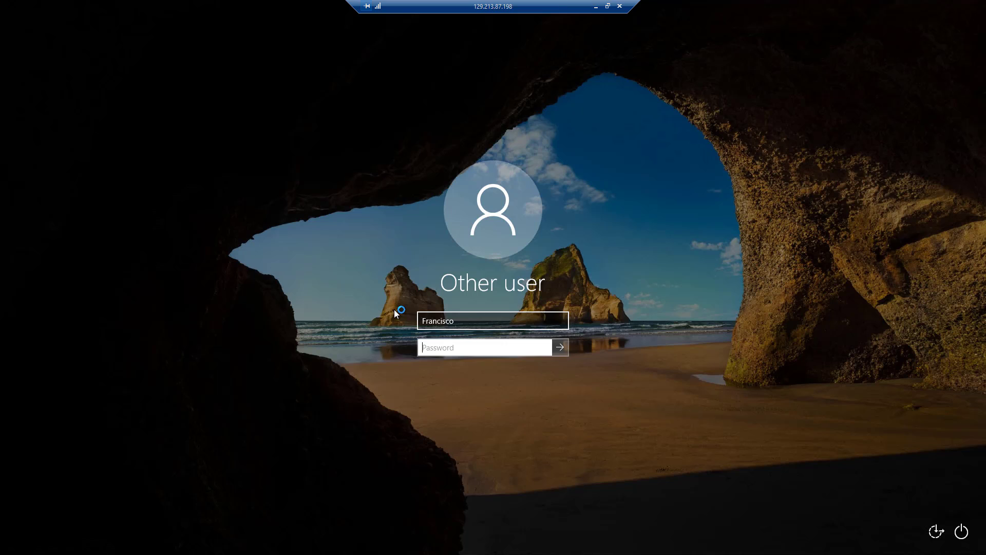
pyautogui.write('•••••••••••')
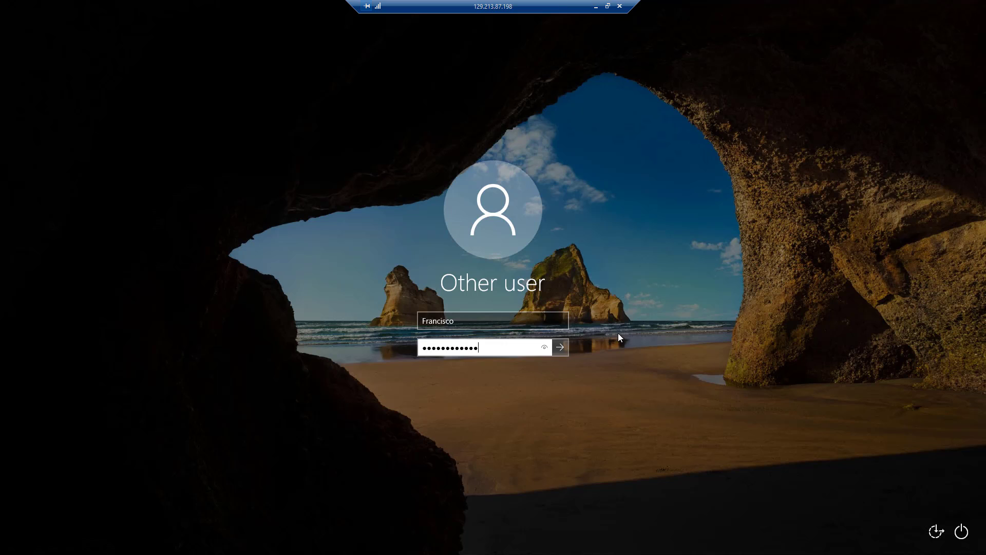
pyautogui.click(554, 344)
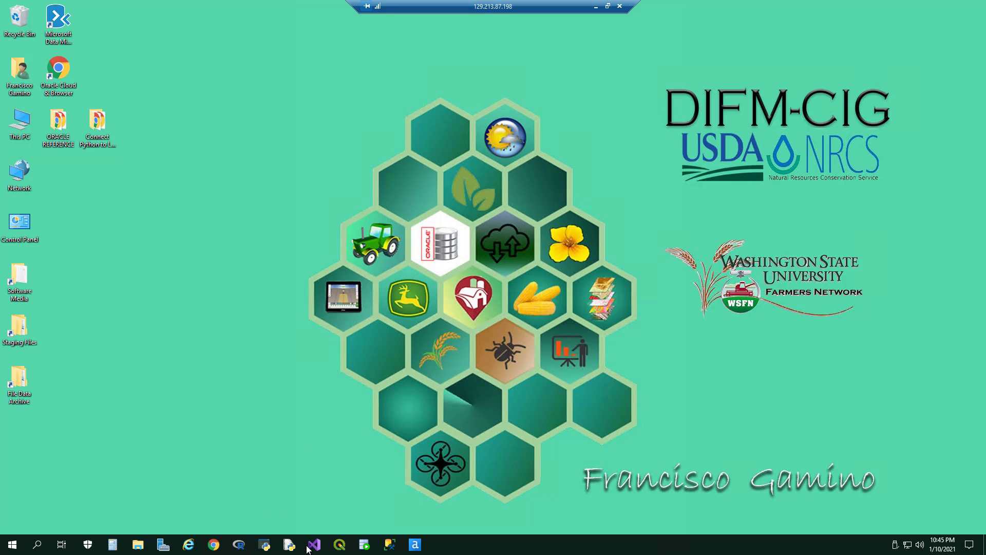
# - Launch QGIS and bring up Layer > Add Layer to reach Add MSSQL Spatial Layer
pyautogui.click(341, 545)
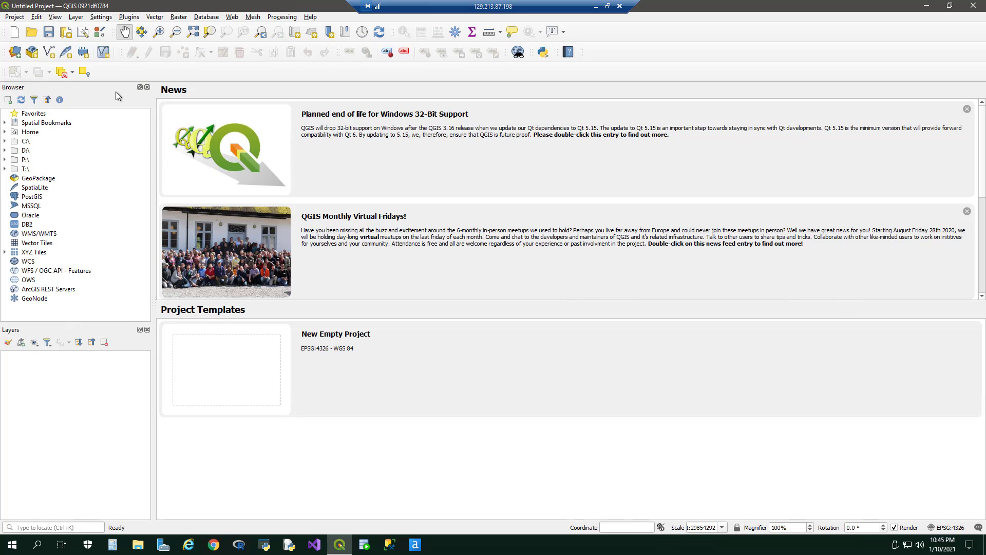
pyautogui.click(76, 19)
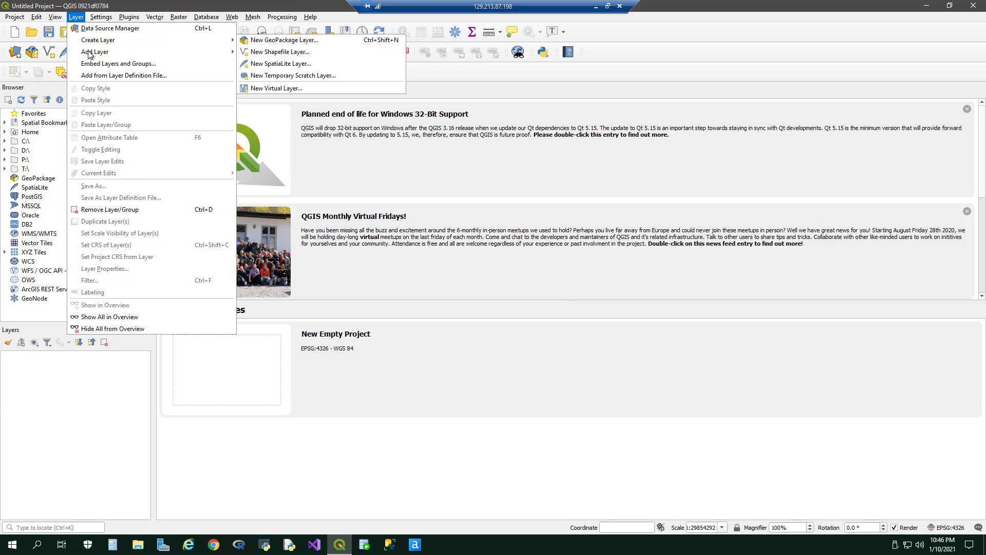
pyautogui.moveTo(89, 54)
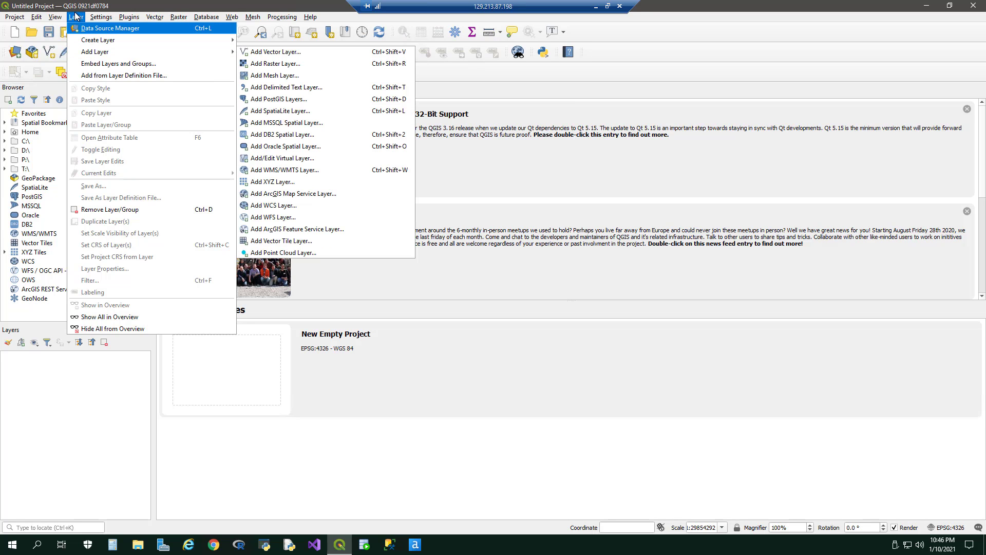
pyautogui.click(76, 19)
pyautogui.click(75, 18)
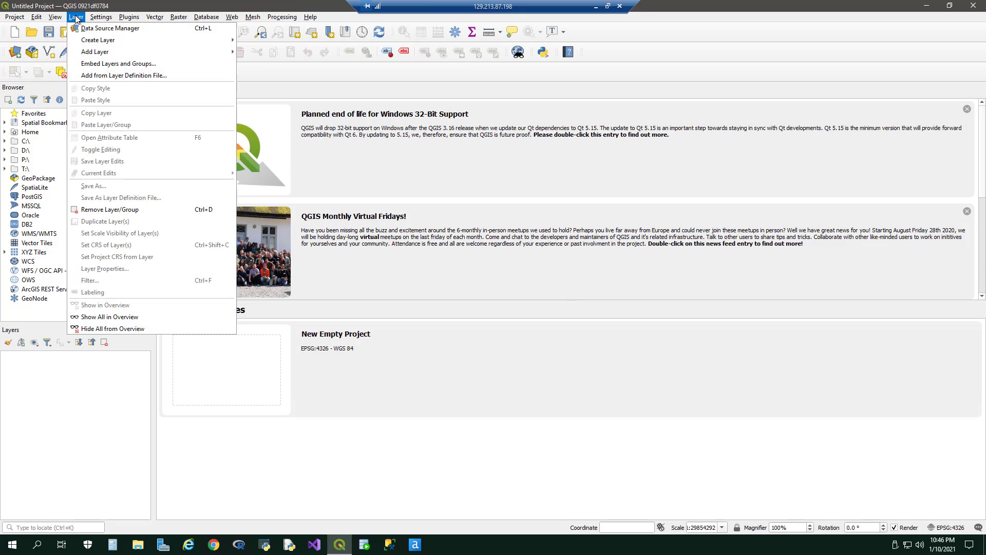
pyautogui.moveTo(91, 54)
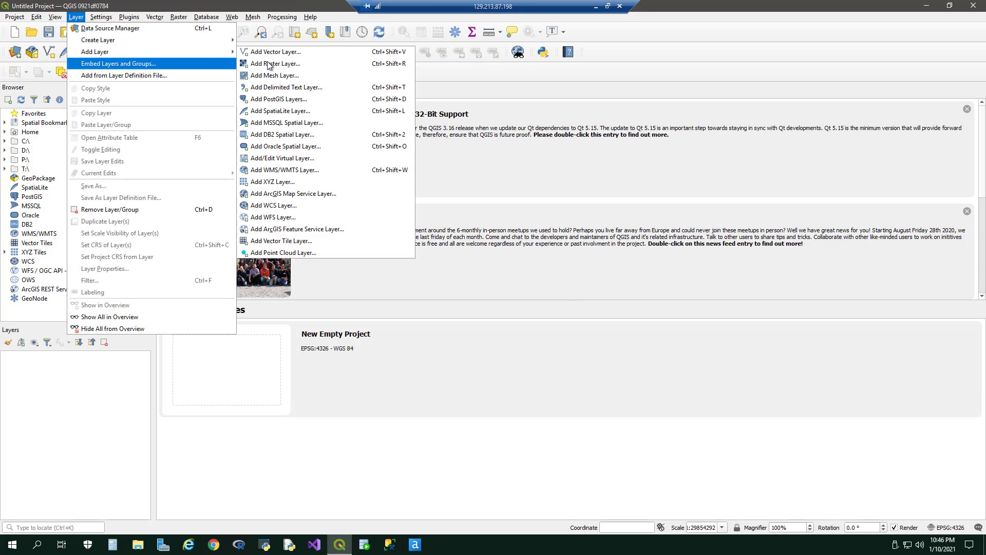
# - Start a new MSSQL connection named DIFM_Import_Ref, leaving the provider empty
pyautogui.click(301, 122)
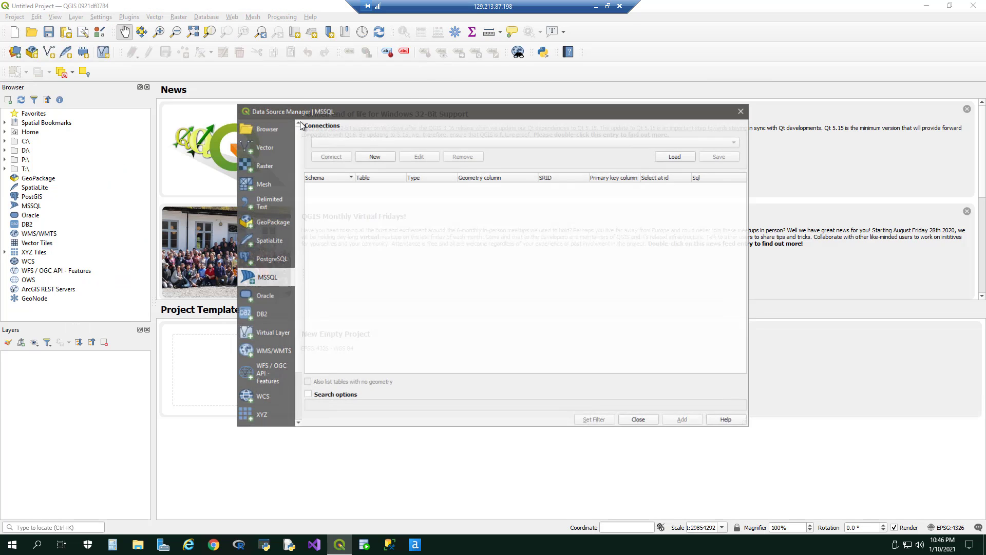
pyautogui.click(377, 155)
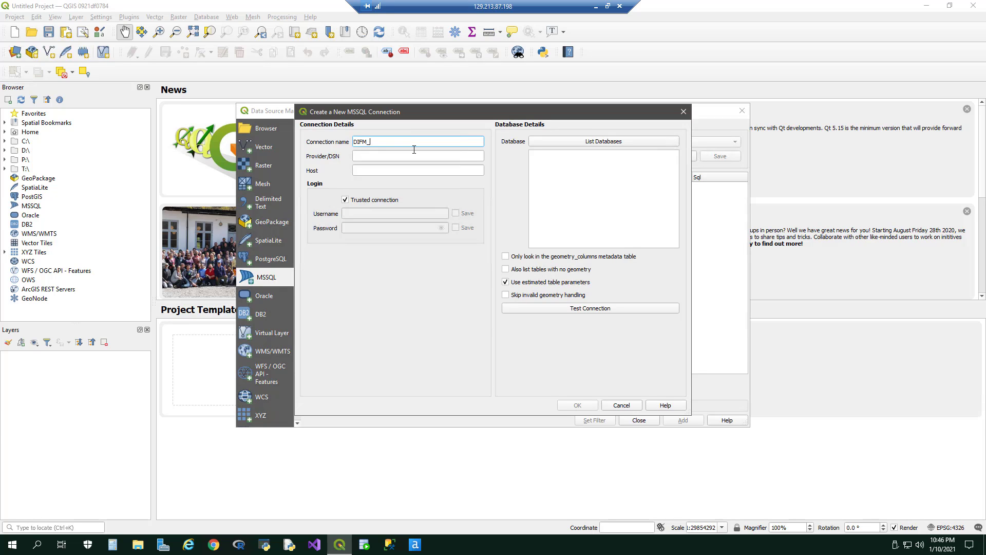
pyautogui.write('Import_Ref')
pyautogui.press('Tab')
pyautogui.press('Tab')
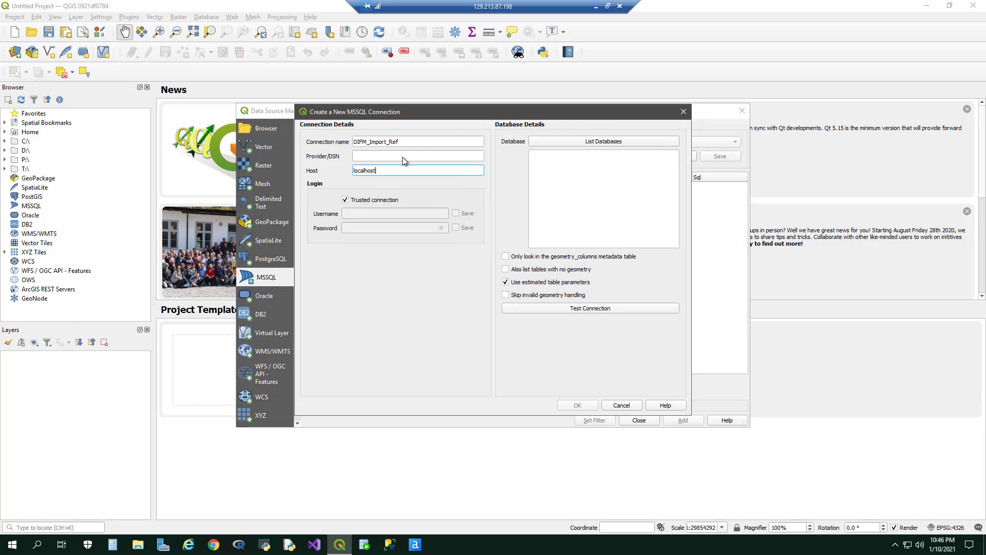
# - Choose the DIFM database on localhost, test the connection, and save it
pyautogui.click(596, 310)
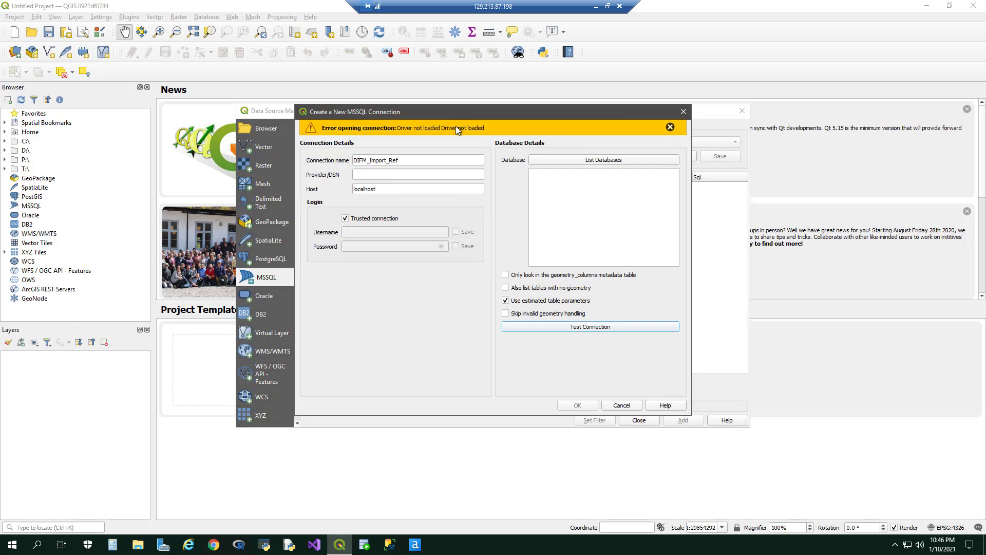
pyautogui.click(605, 160)
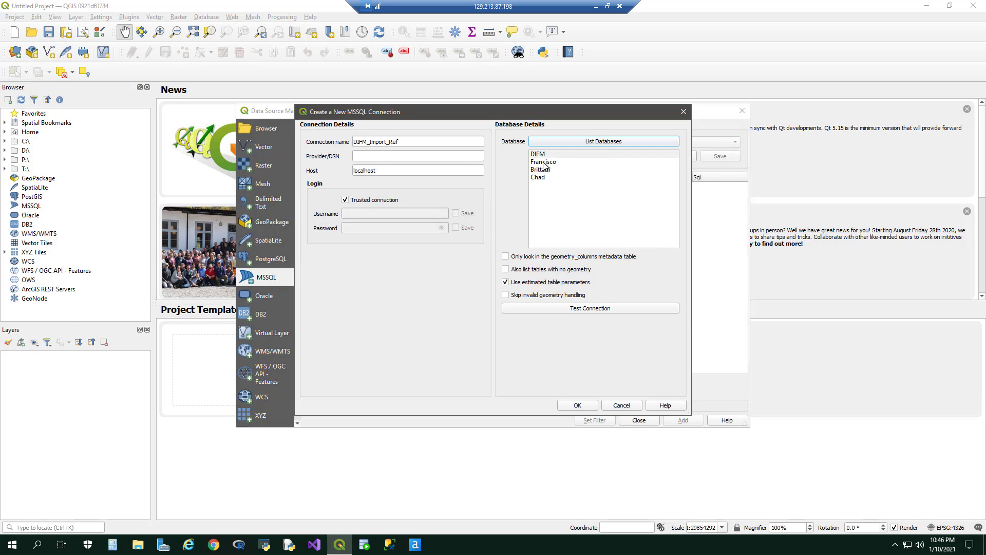
pyautogui.click(543, 177)
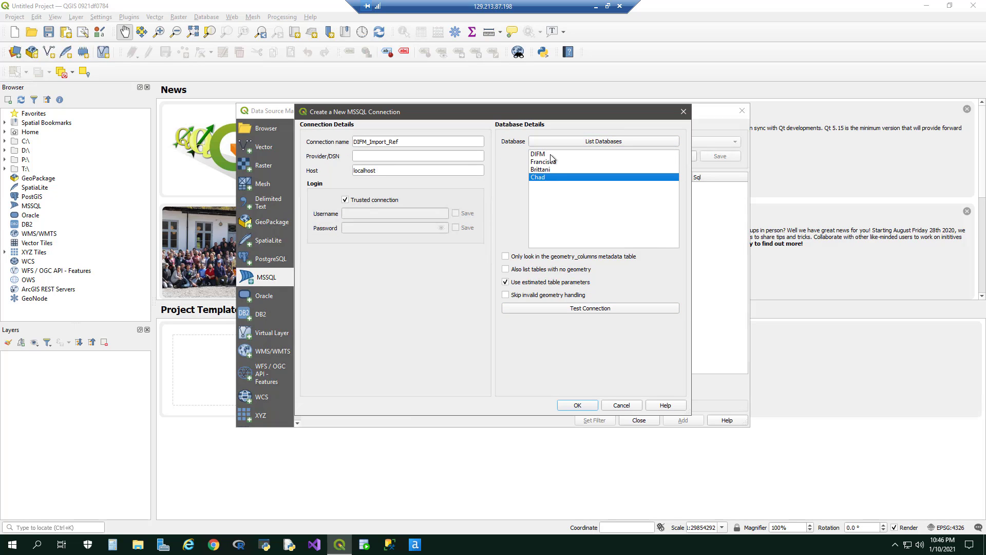
pyautogui.click(550, 155)
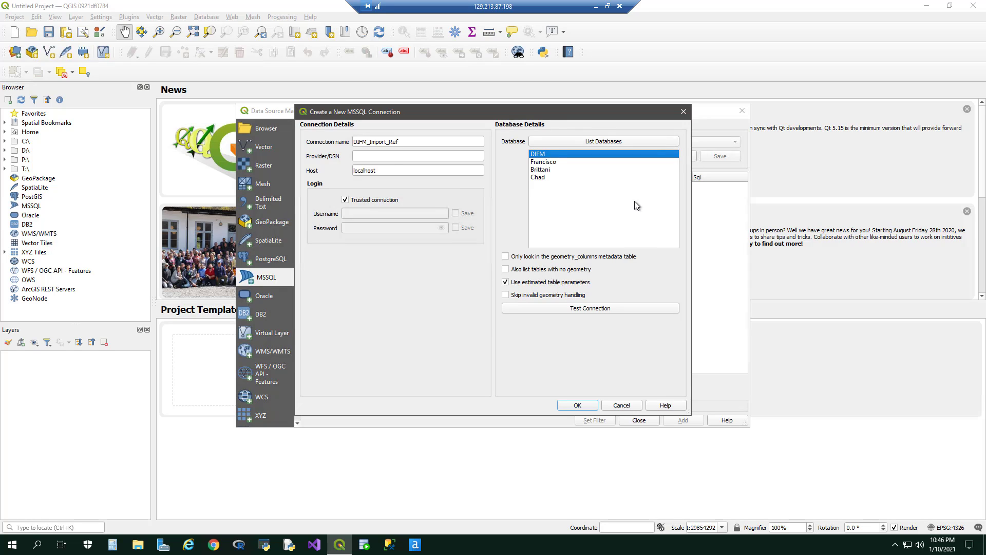
pyautogui.click(557, 162)
pyautogui.click(556, 155)
pyautogui.click(591, 307)
pyautogui.click(578, 405)
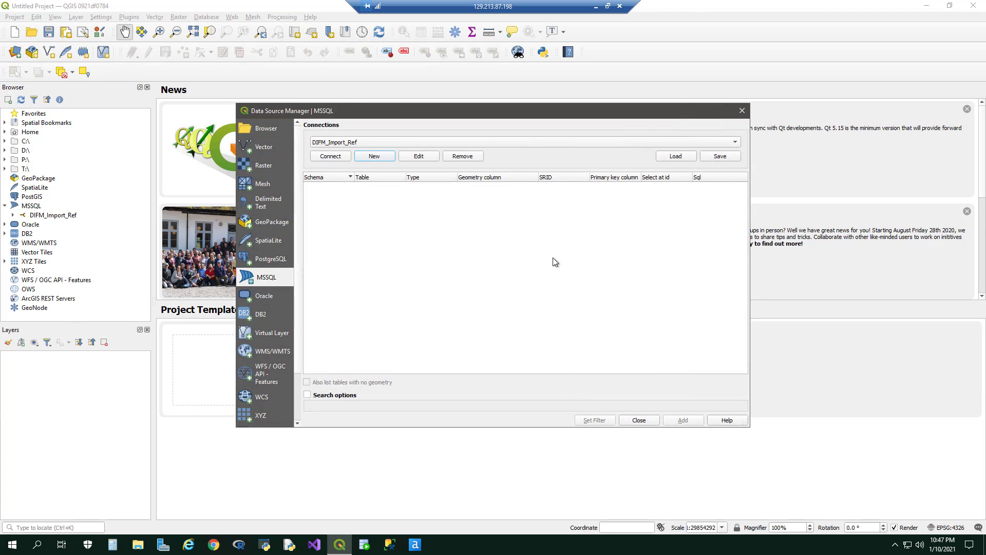
# - Connect to DIFM_Import_Ref, add the Import_Ref point table as a layer, and close the manager
pyautogui.click(334, 158)
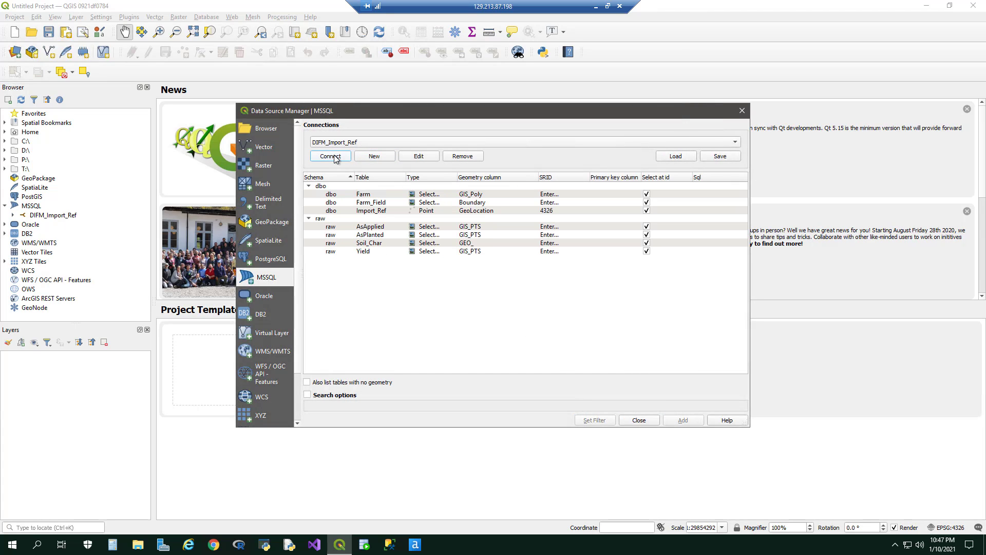
pyautogui.click(372, 202)
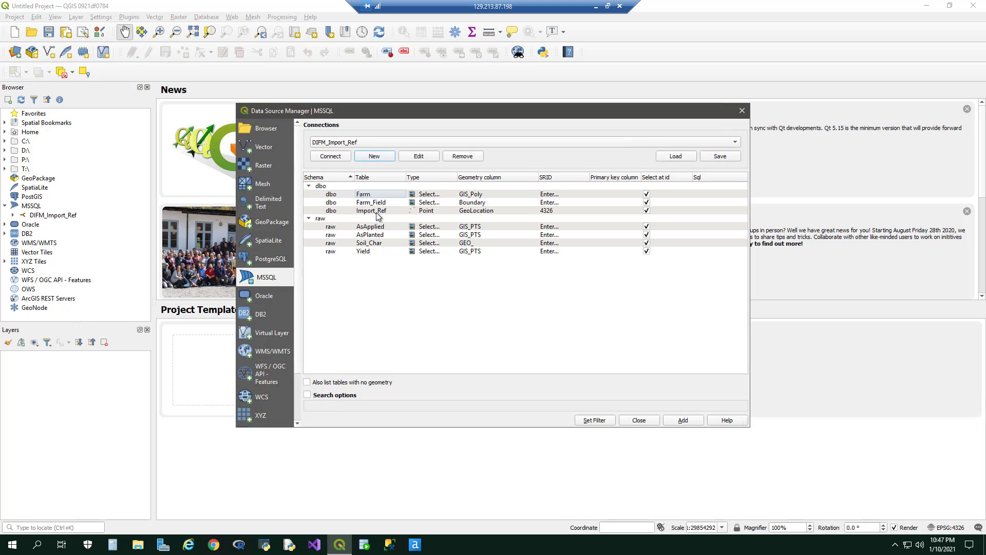
pyautogui.click(368, 212)
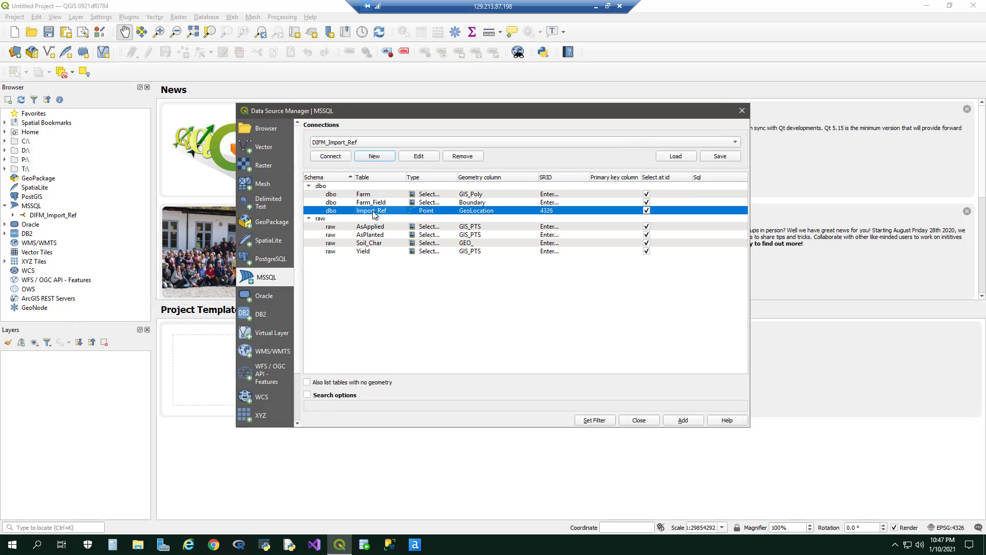
pyautogui.click(676, 417)
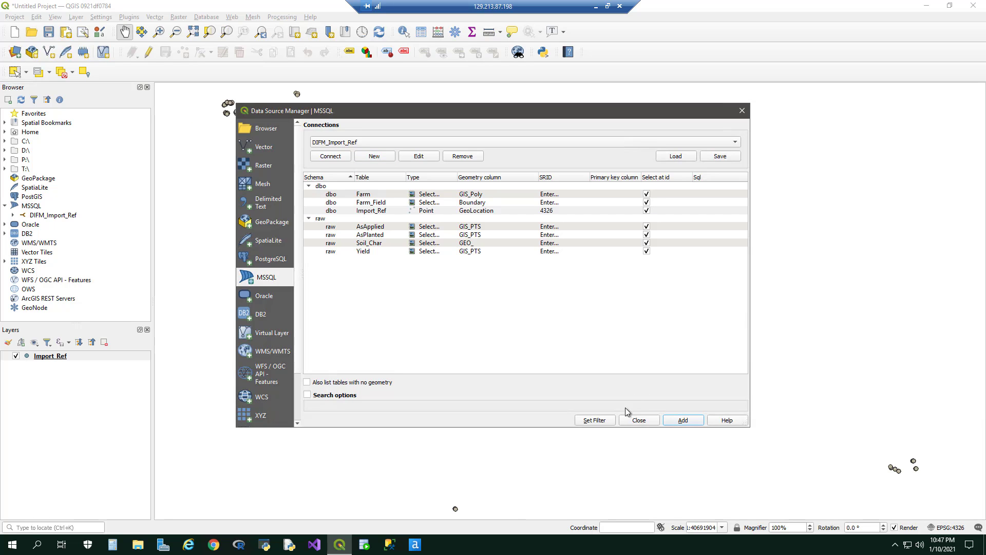
pyautogui.click(641, 420)
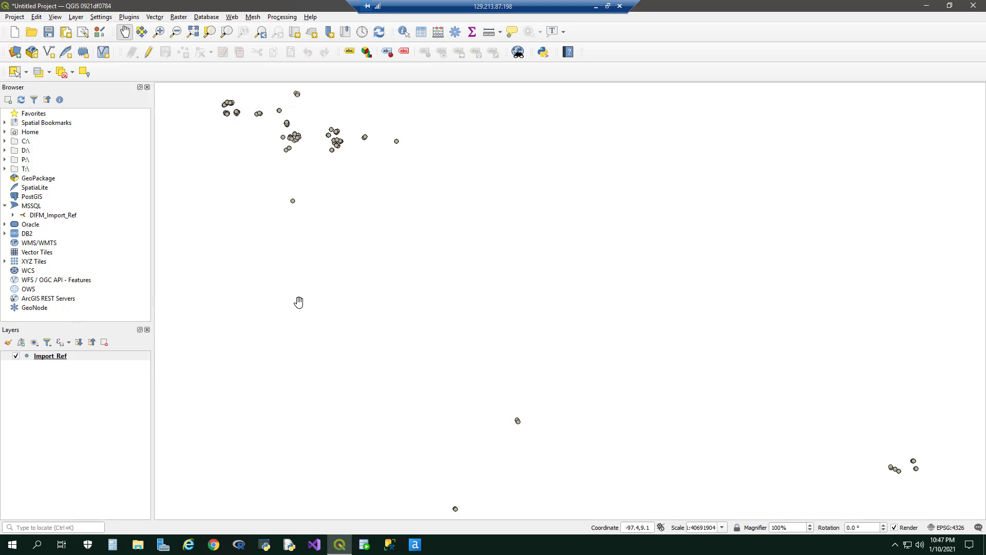
pyautogui.rightClick(91, 358)
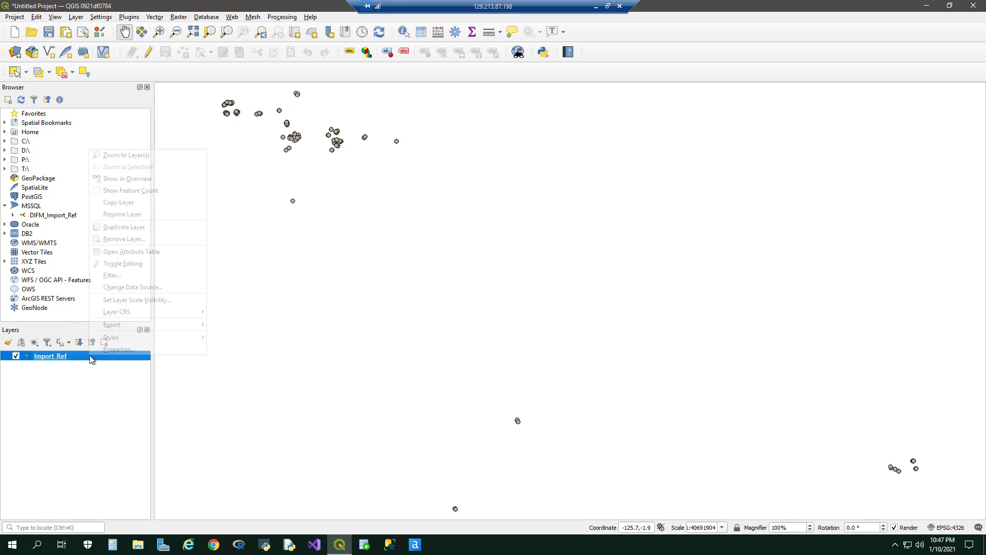
pyautogui.click(130, 253)
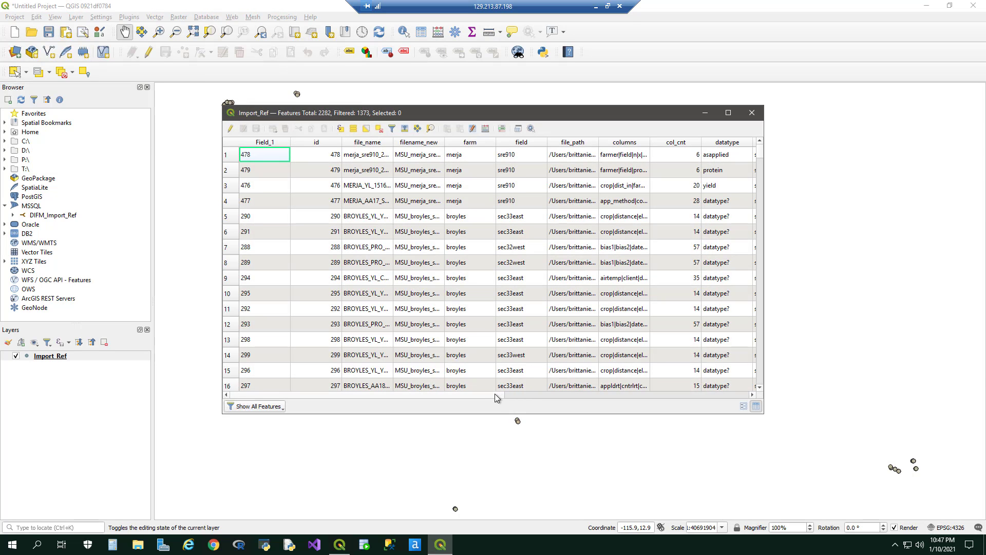
pyautogui.moveTo(496, 396); pyautogui.dragTo(771, 392)
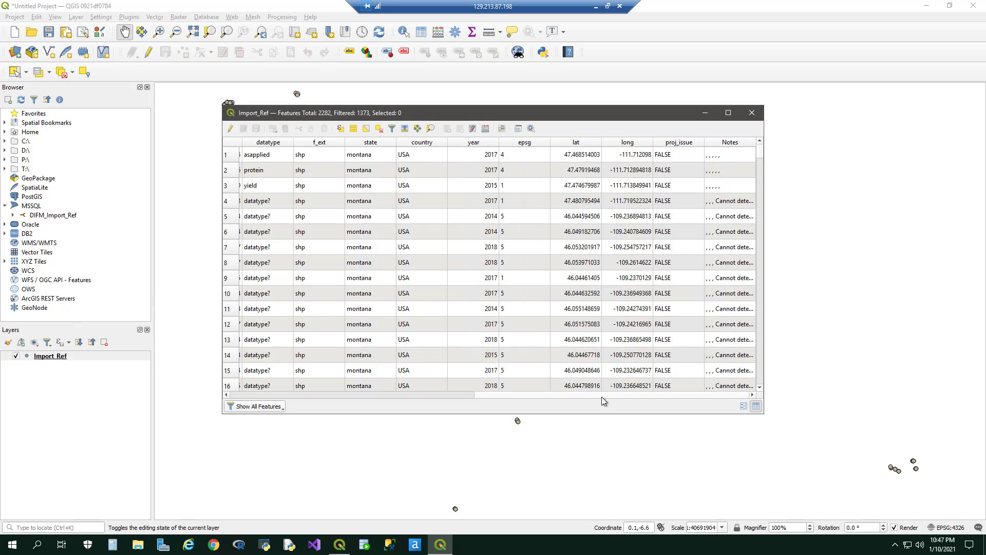
pyautogui.click(588, 156)
pyautogui.click(621, 156)
pyautogui.click(628, 170)
pyautogui.click(587, 189)
pyautogui.click(622, 186)
pyautogui.click(591, 203)
pyautogui.press('Right')
pyautogui.click(595, 216)
pyautogui.press('Right')
pyautogui.hscroll(-3, 593, 394)
pyautogui.hscroll(3, 565, 396)
pyautogui.click(750, 113)
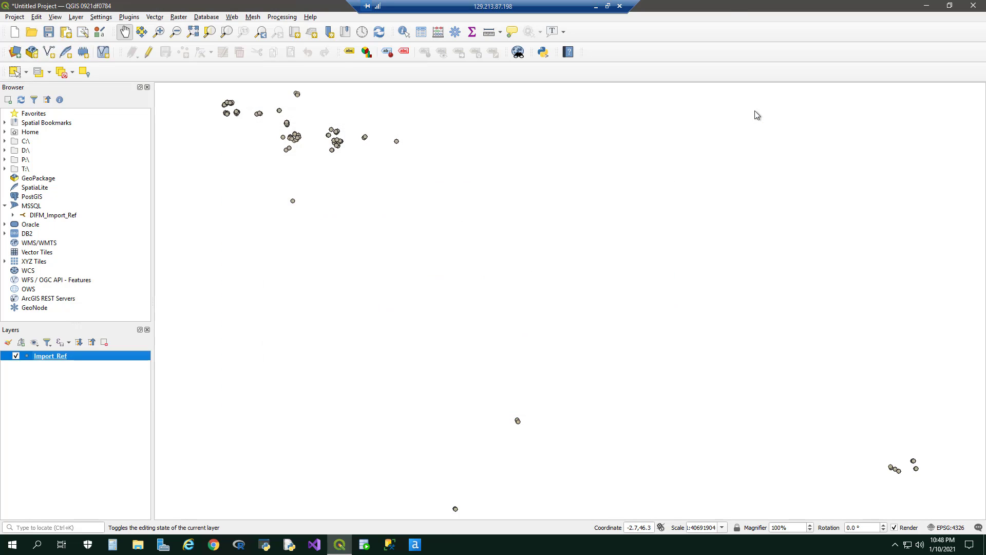
# - Add the OpenStreetMap XYZ tile layer and move Import_Ref above it in the layer order
pyautogui.doubleClick(41, 262)
pyautogui.doubleClick(45, 271)
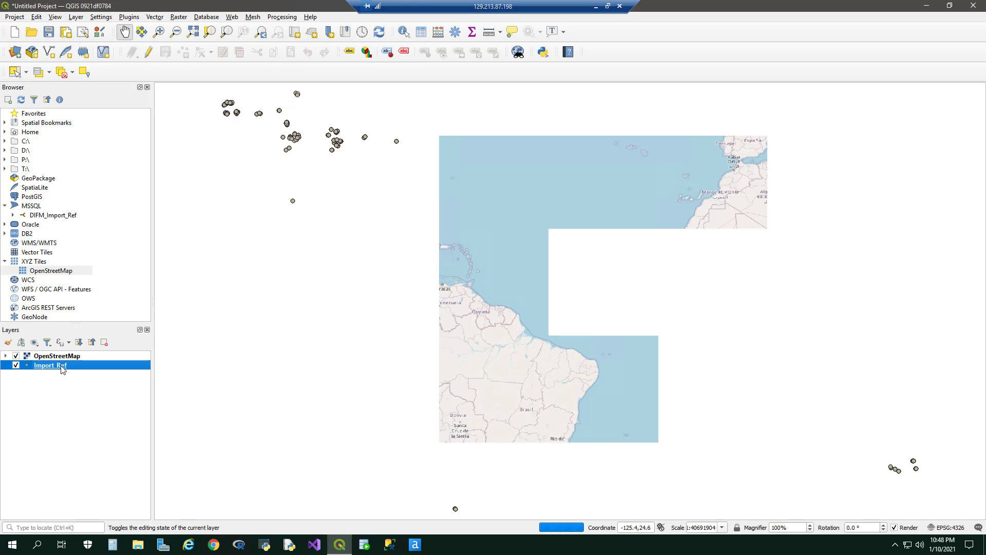
pyautogui.moveTo(62, 369); pyautogui.dragTo(59, 353)
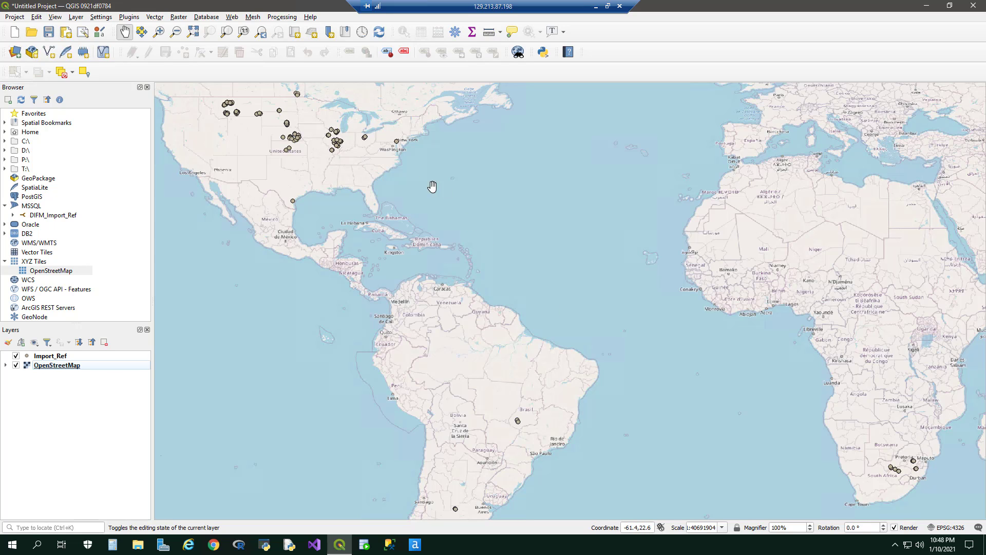
# - Zoom and pan the map until the US Midwest fills the canvas
pyautogui.scroll(3, 304, 150)
pyautogui.moveTo(305, 185); pyautogui.dragTo(385, 330)
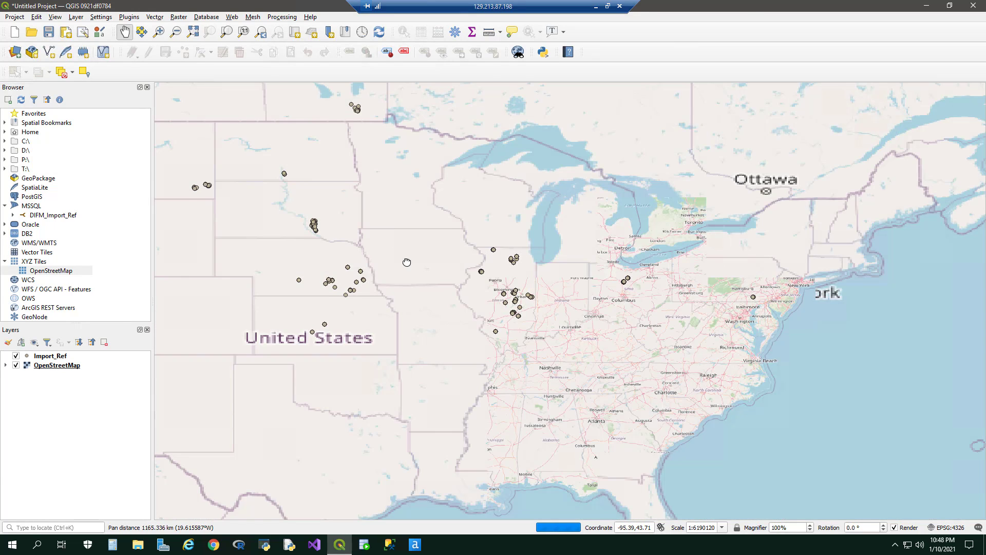
pyautogui.moveTo(423, 229); pyautogui.dragTo(424, 284)
pyautogui.scroll(2, 430, 295)
pyautogui.scroll(-3, 429, 300)
pyautogui.scroll(1, 437, 323)
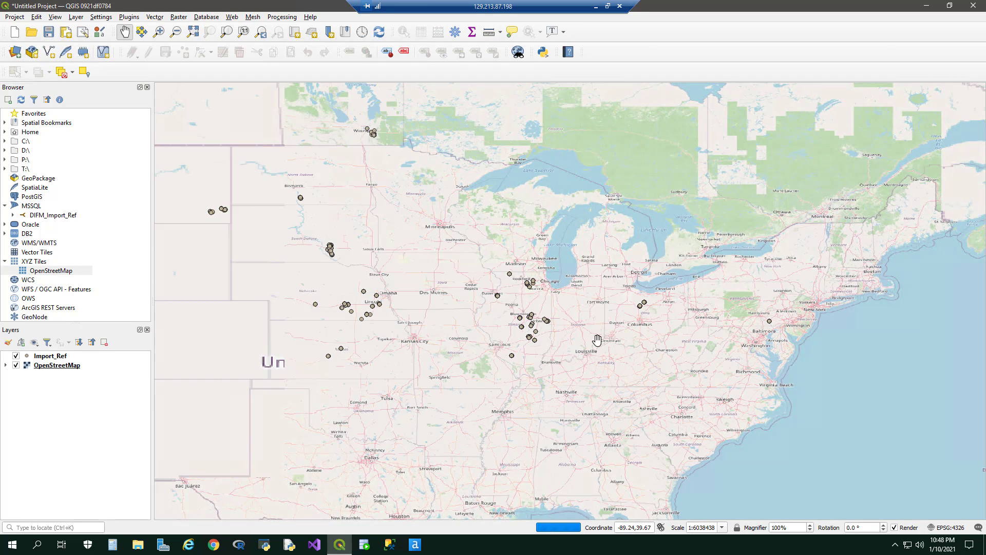